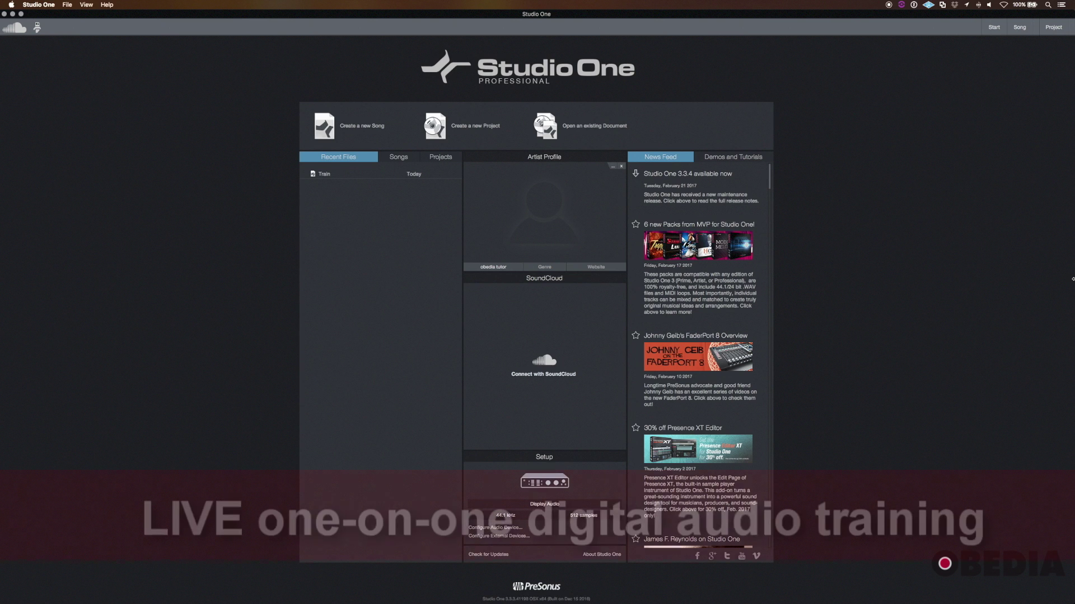
Open the song 'Train' from the Start page's Recent Files list
click(323, 177)
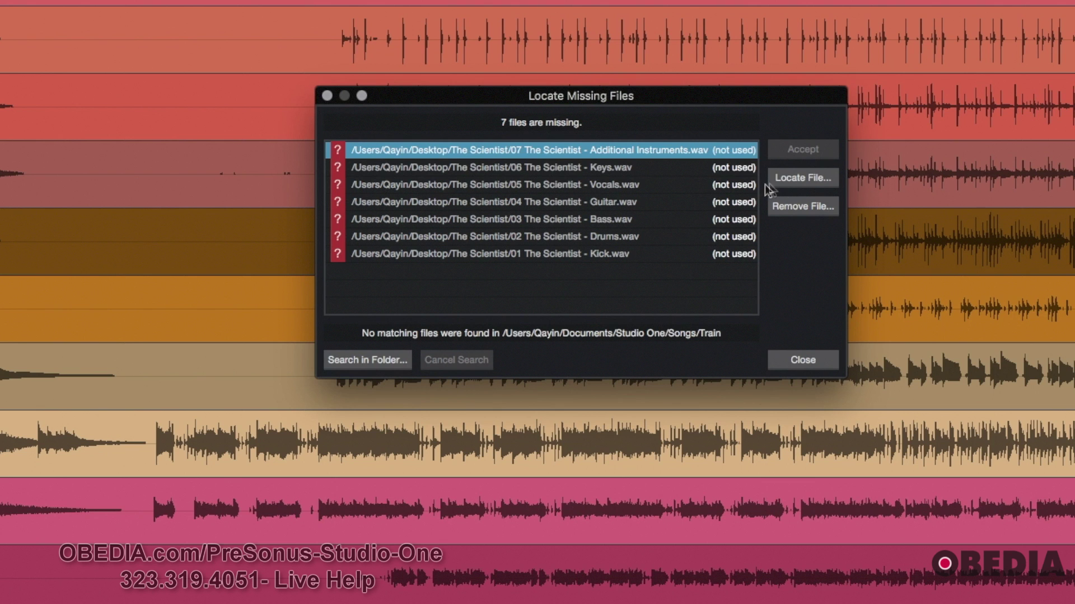
Search the disk for one of the seven missing song files with Locate File
click(799, 181)
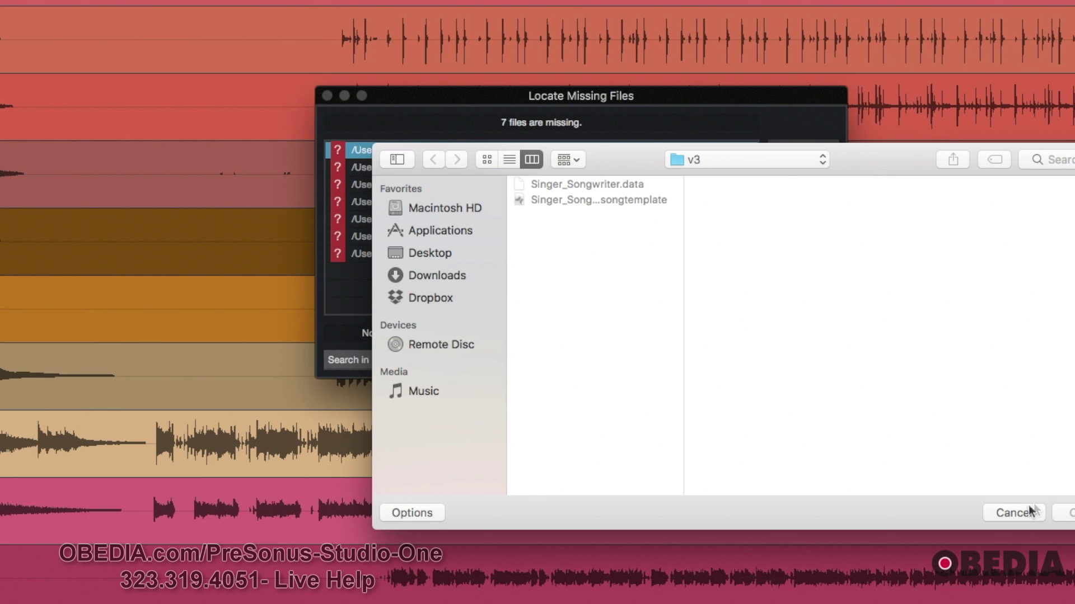
Cancel the file search and go back to the list of seven missing files
click(1010, 512)
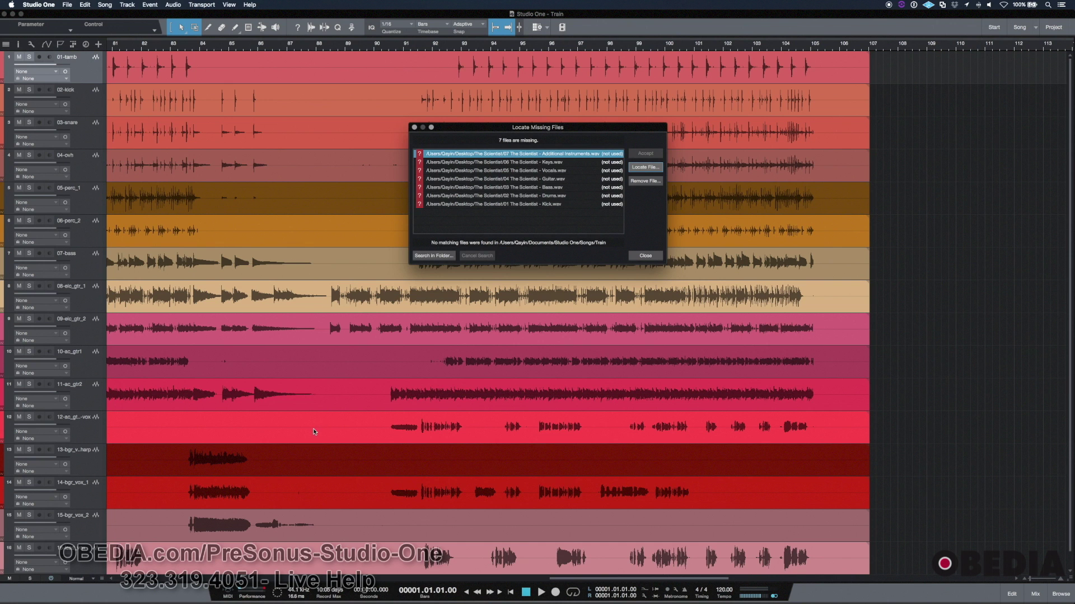
Look through the Train arrangement's tracks, then close the Locate Missing Files dialog
scroll(235, 135, down, 1)
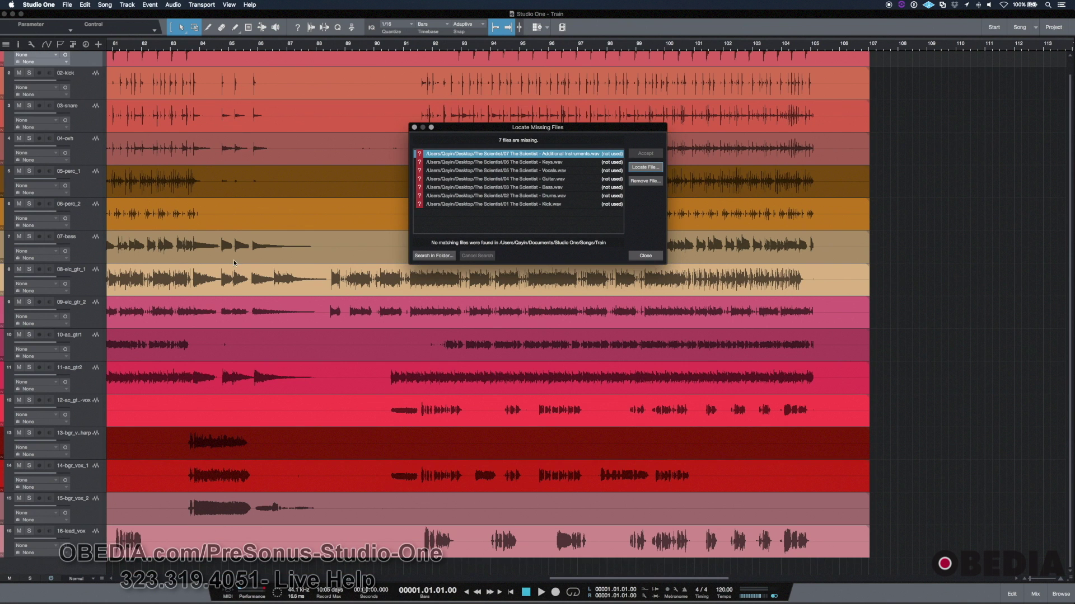
scroll(246, 242, left, 10)
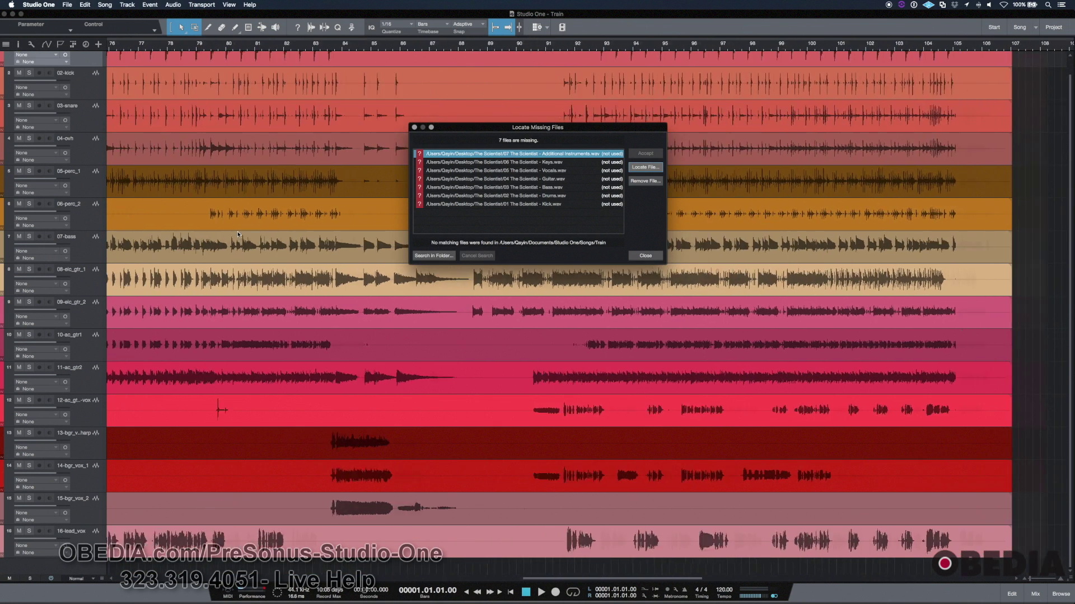
scroll(237, 231, left, 10)
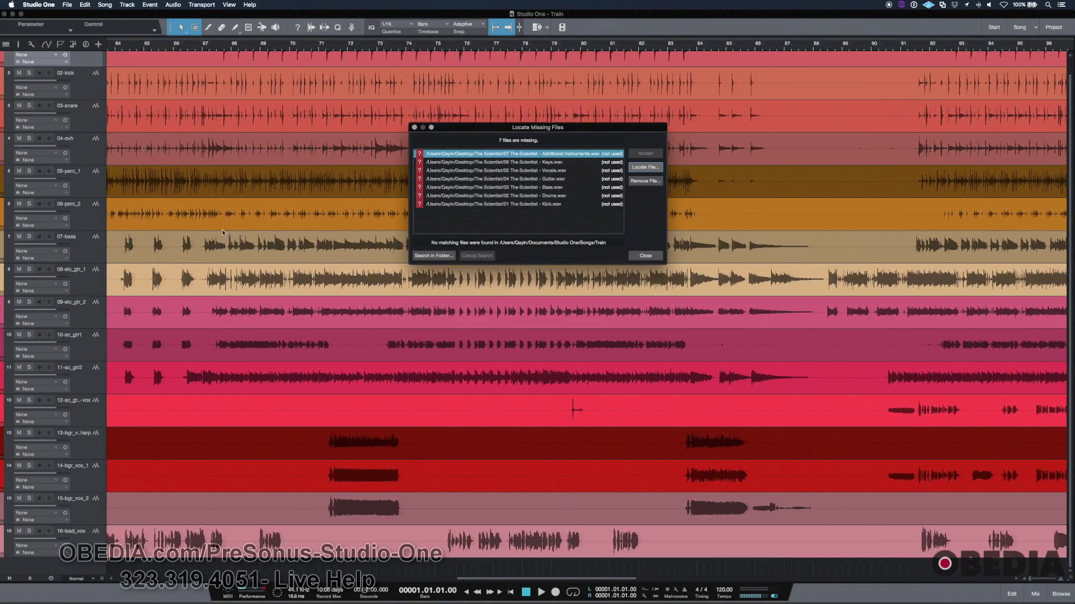
scroll(224, 235, left, 2)
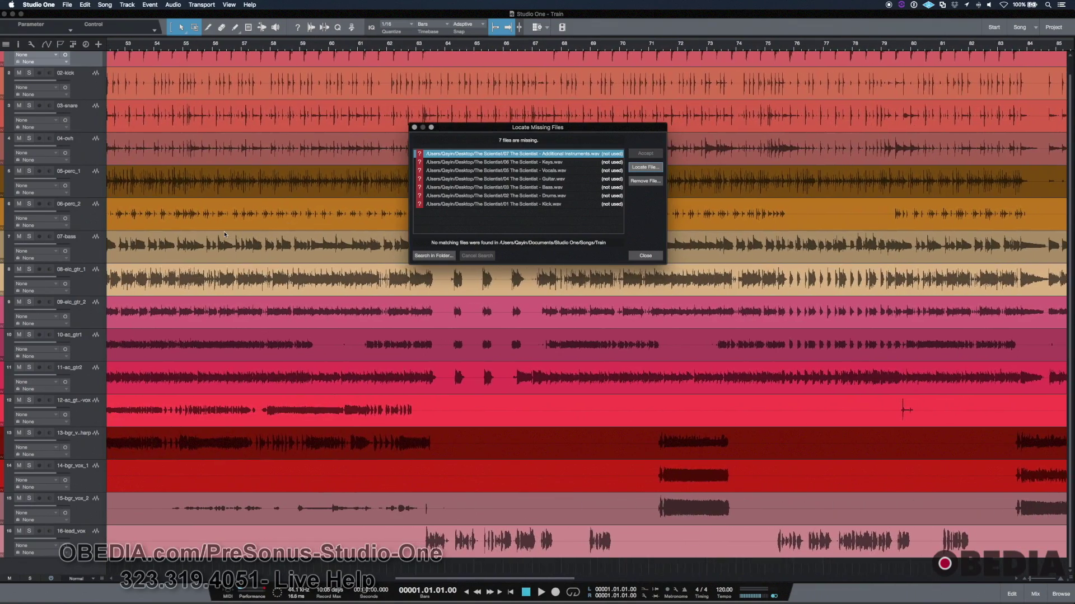
scroll(286, 293, left, 4)
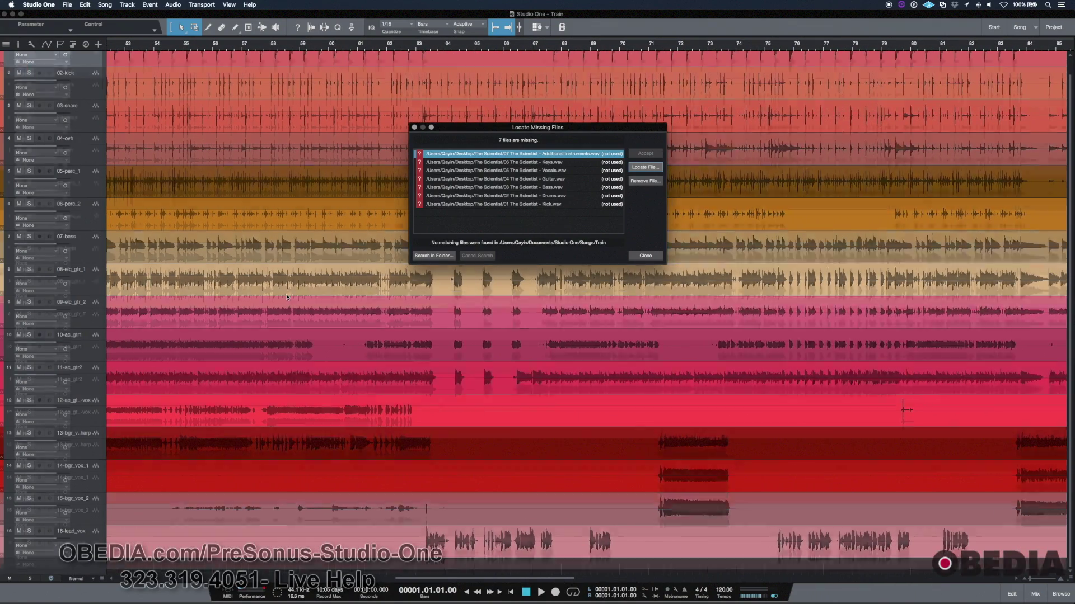
scroll(285, 293, up, 1)
scroll(290, 296, left, 6)
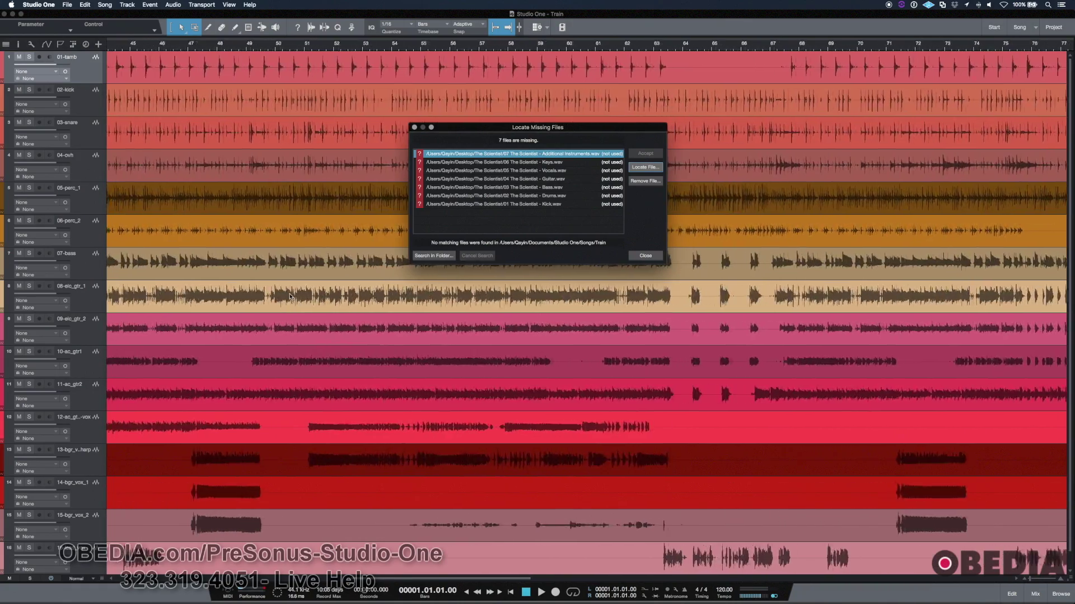
scroll(418, 324, down, 1)
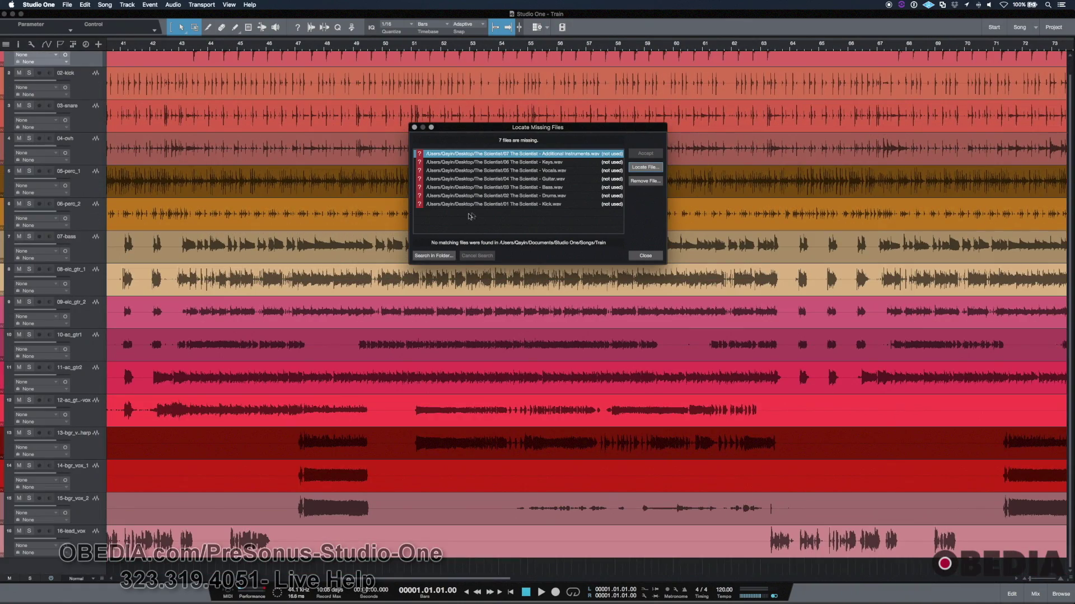
scroll(193, 390, up, 1)
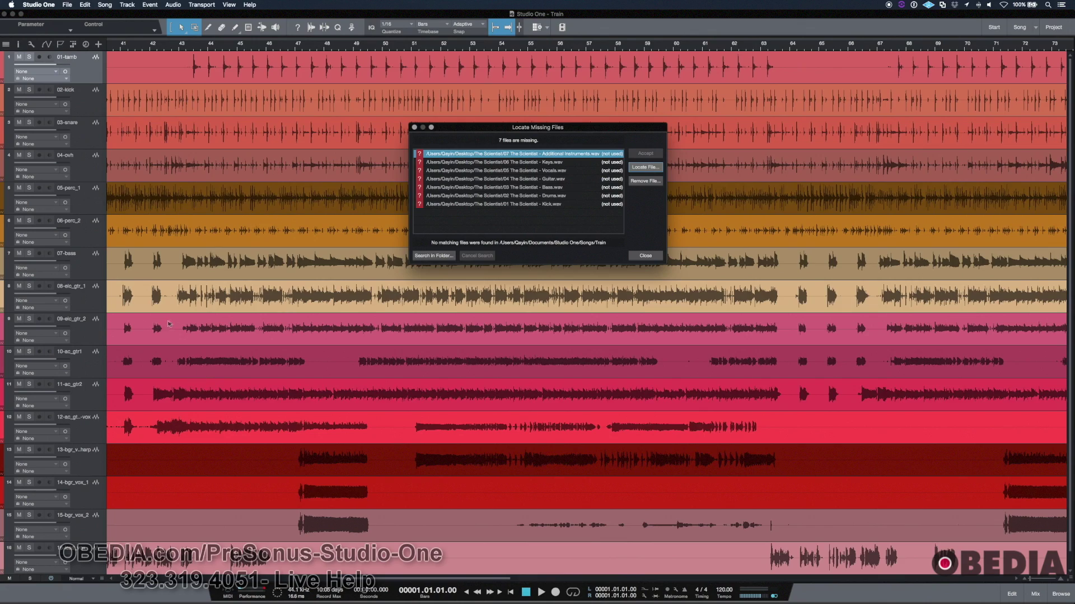
scroll(170, 325, left, 7)
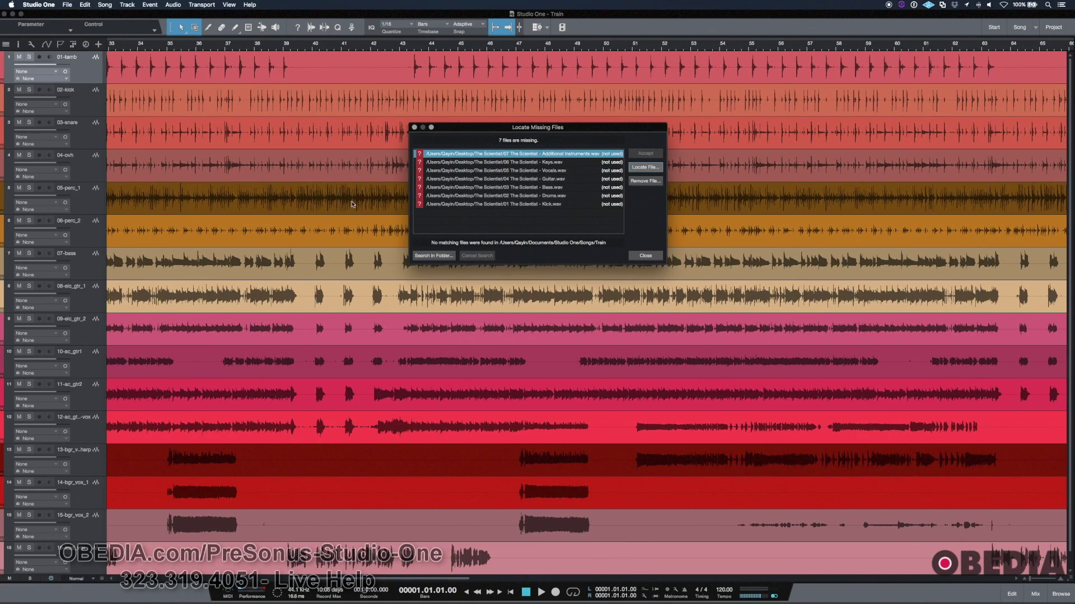
scroll(347, 262, left, 3)
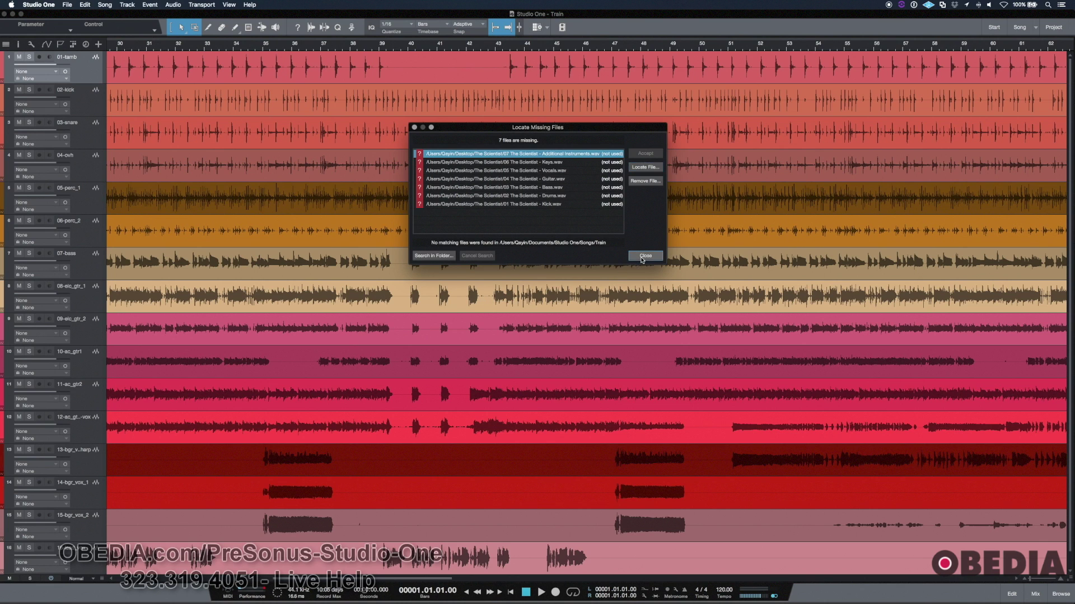
click(642, 257)
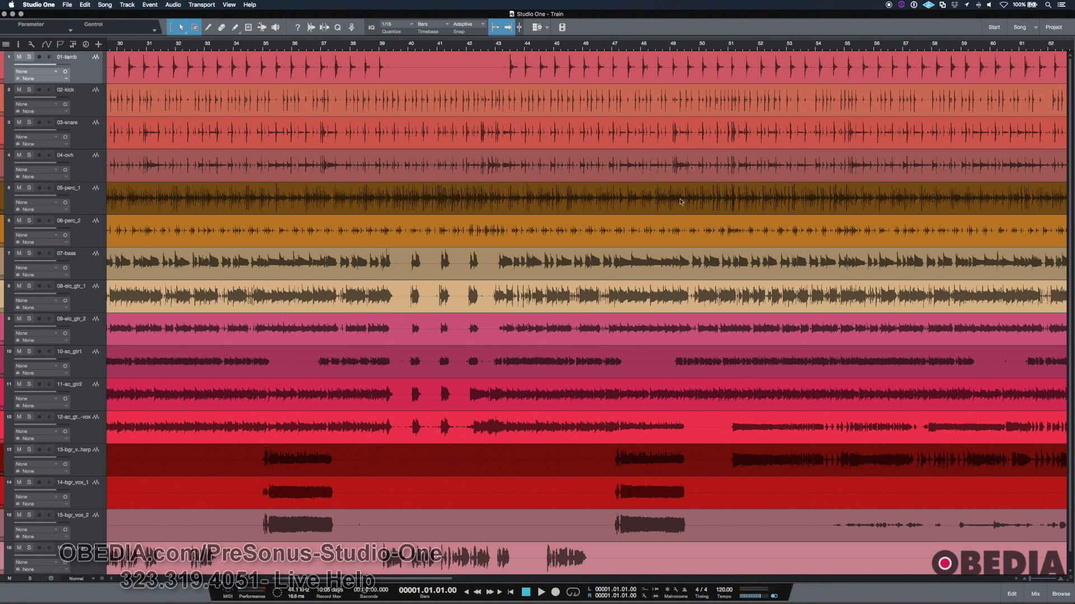
Close the Train song with File > Close and reopen it from Recent Files
click(71, 5)
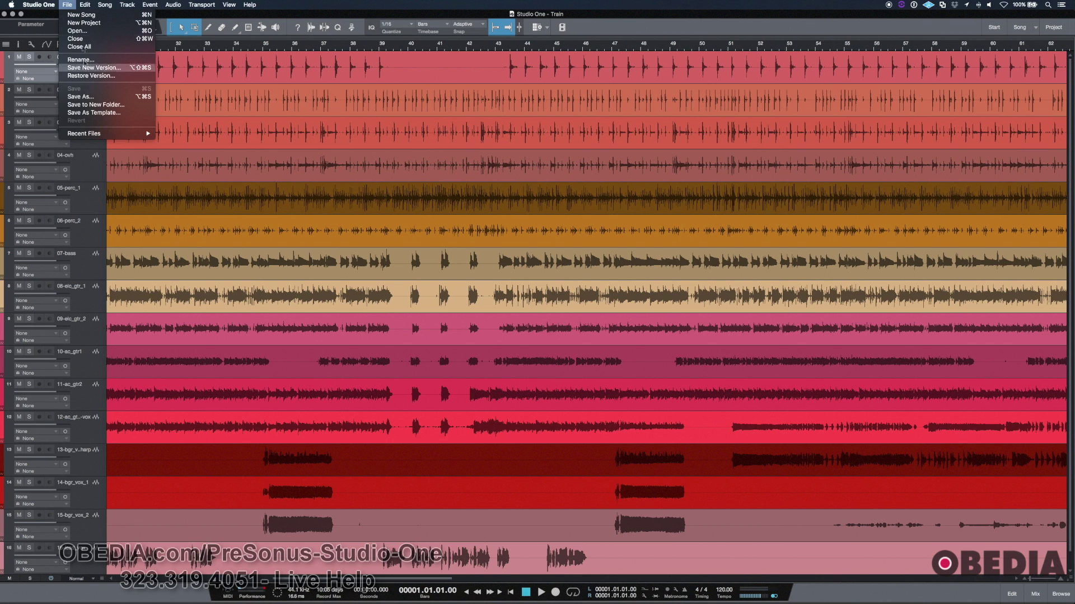
click(75, 39)
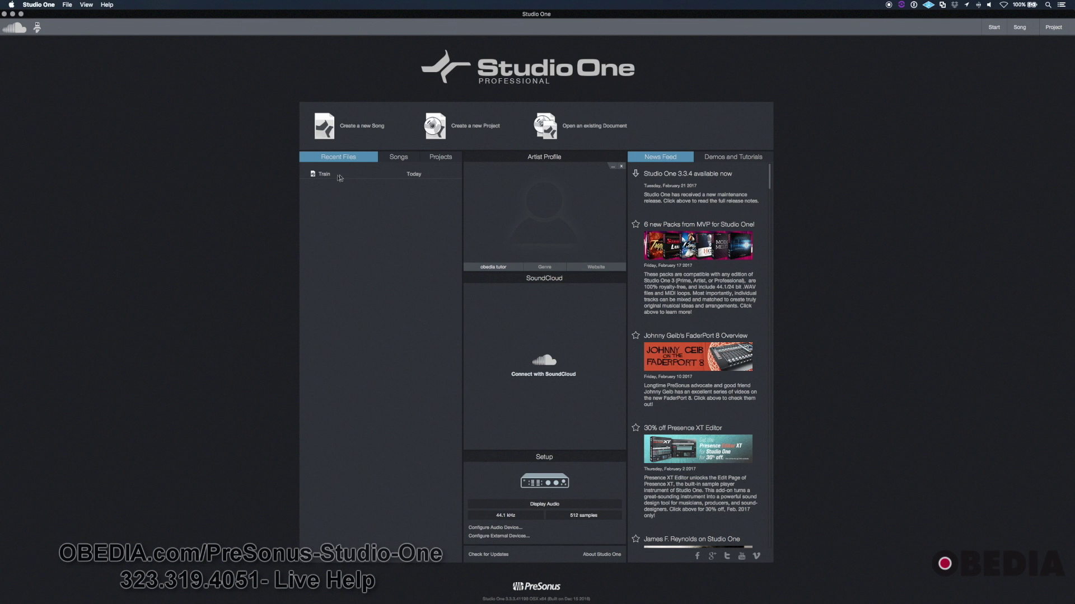
click(325, 174)
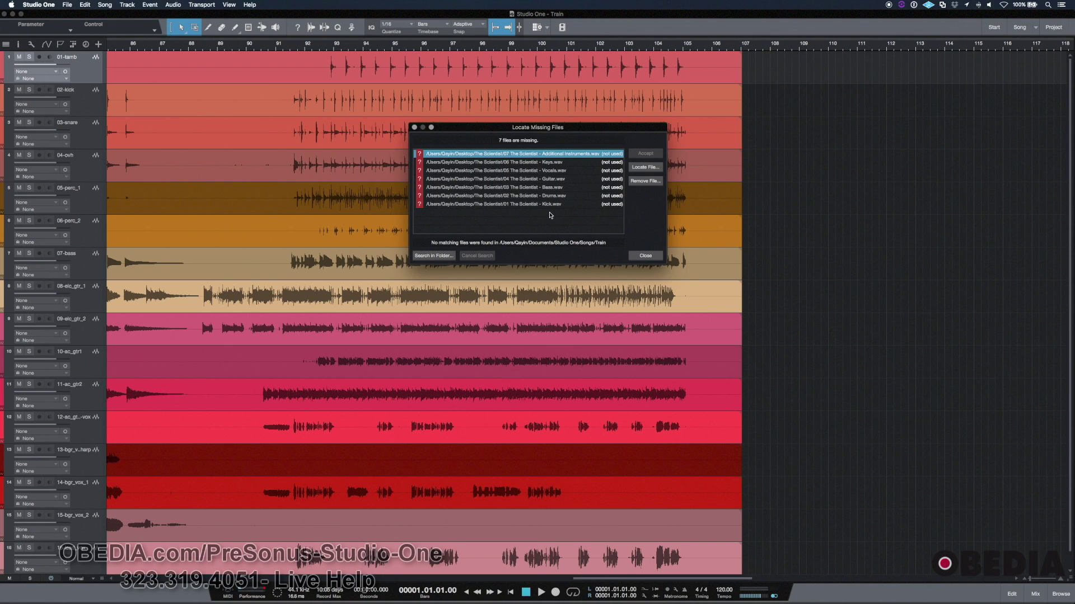
Scroll the reopened Train arrangement while the same seven missing files are listed
scroll(598, 323, down, 1)
scroll(445, 311, left, 9)
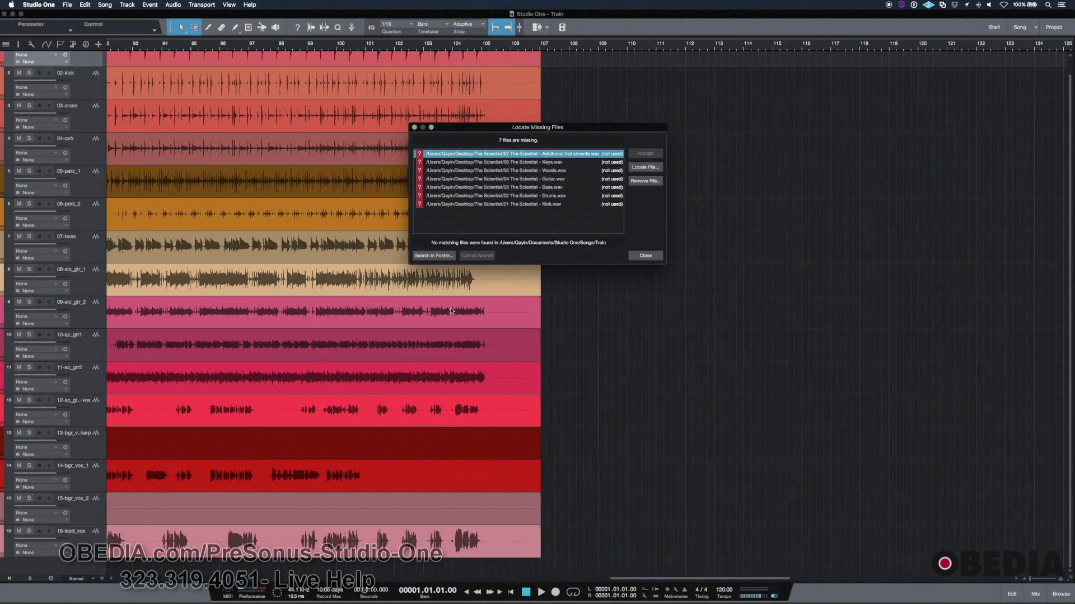
scroll(447, 301, left, 12)
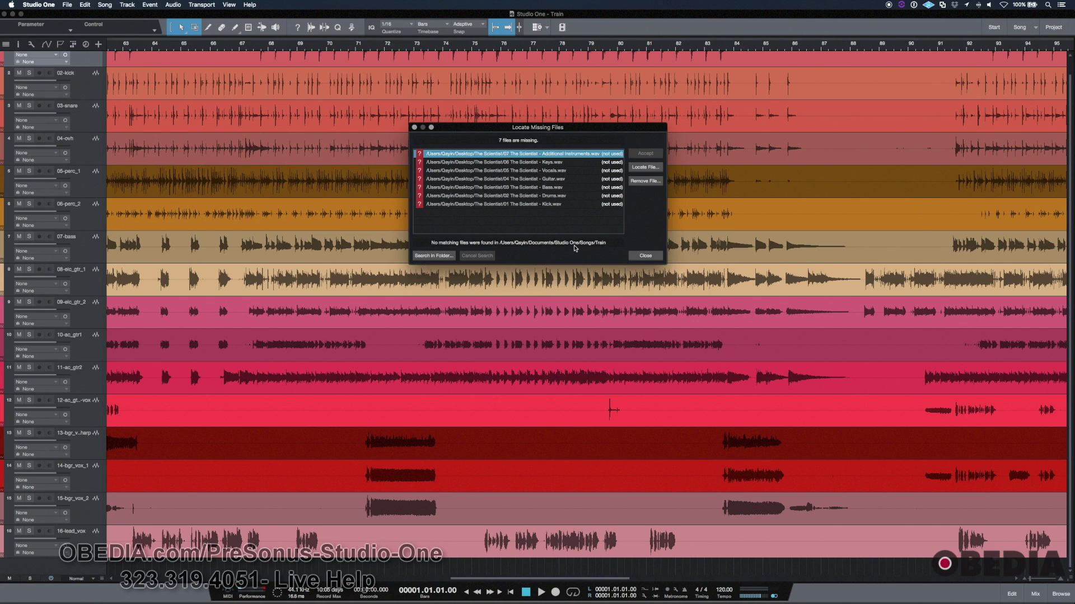
Close the missing-files dialog, delete then undo deleting the 16-lead_vox event, and show the Pool
click(633, 257)
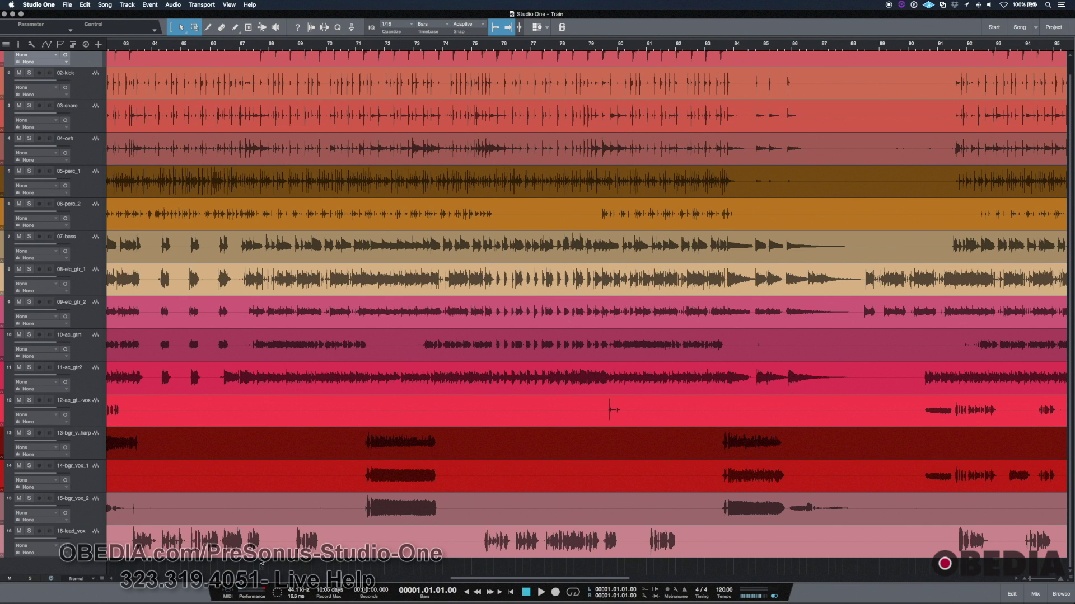
click(262, 555)
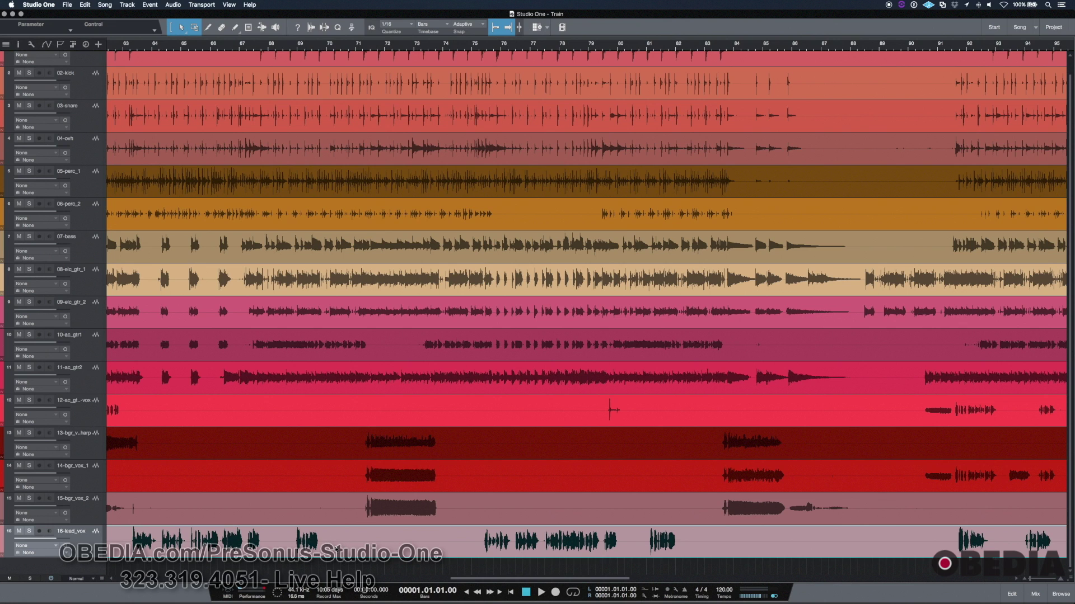
key(Delete)
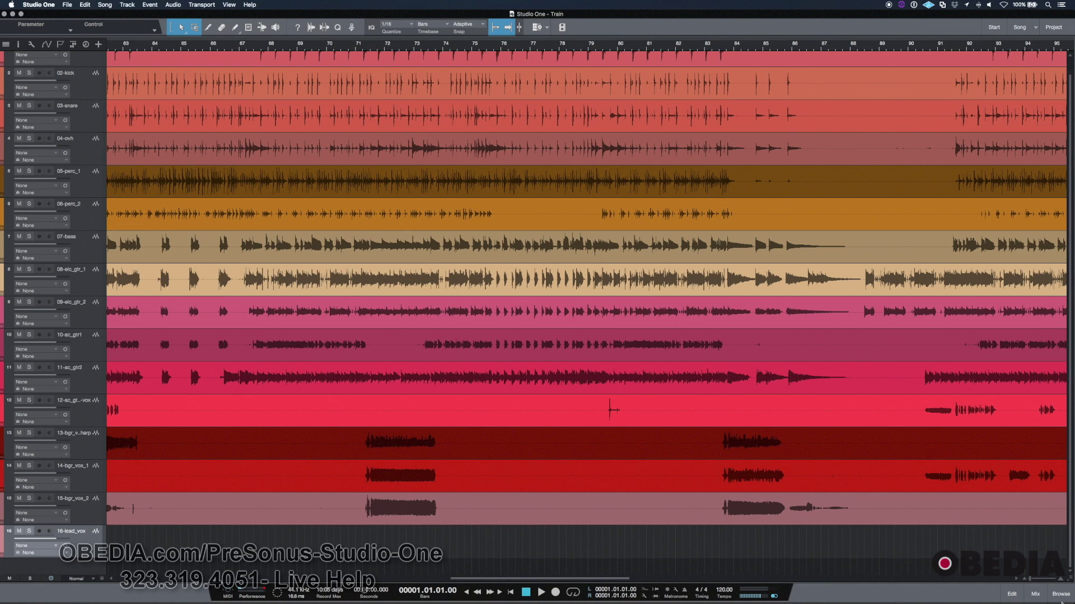
key(super+z)
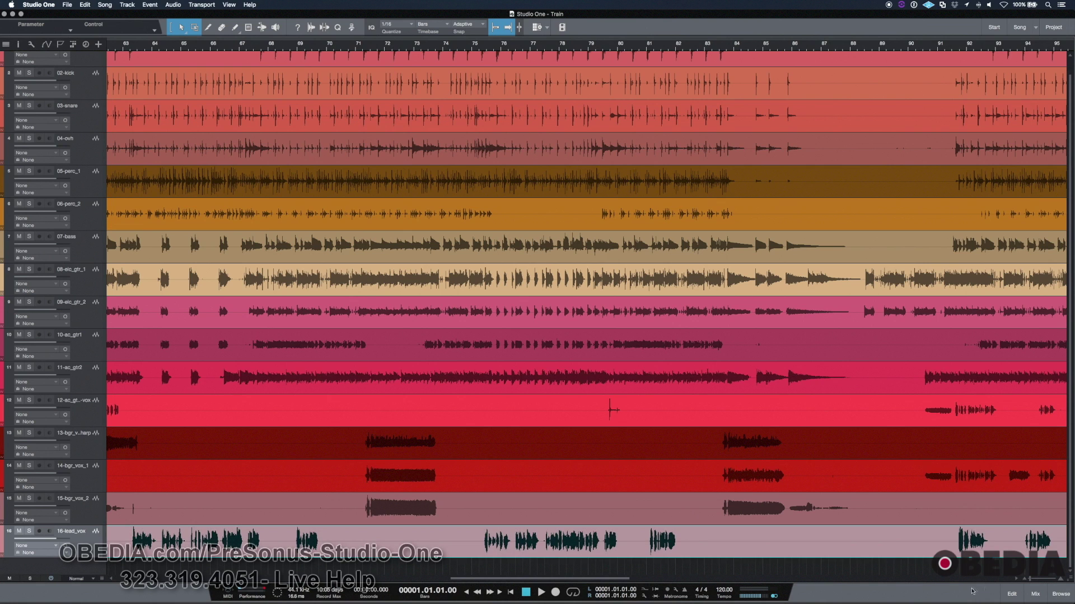
click(1059, 598)
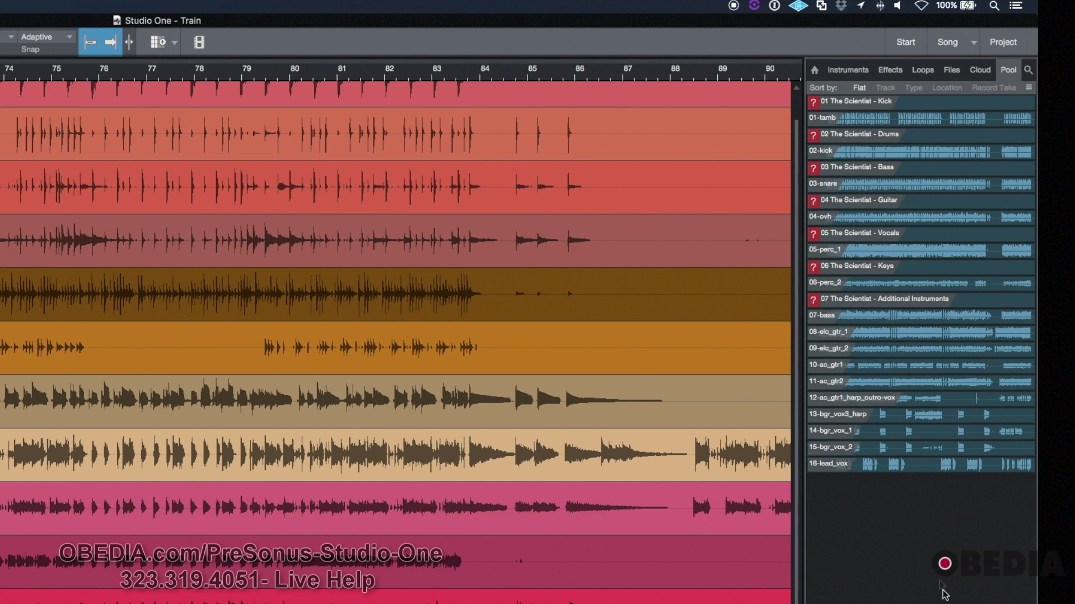
Select all Pool files, the 16 audio files plus seven missing The Scientist files
drag(932, 564, 912, 96)
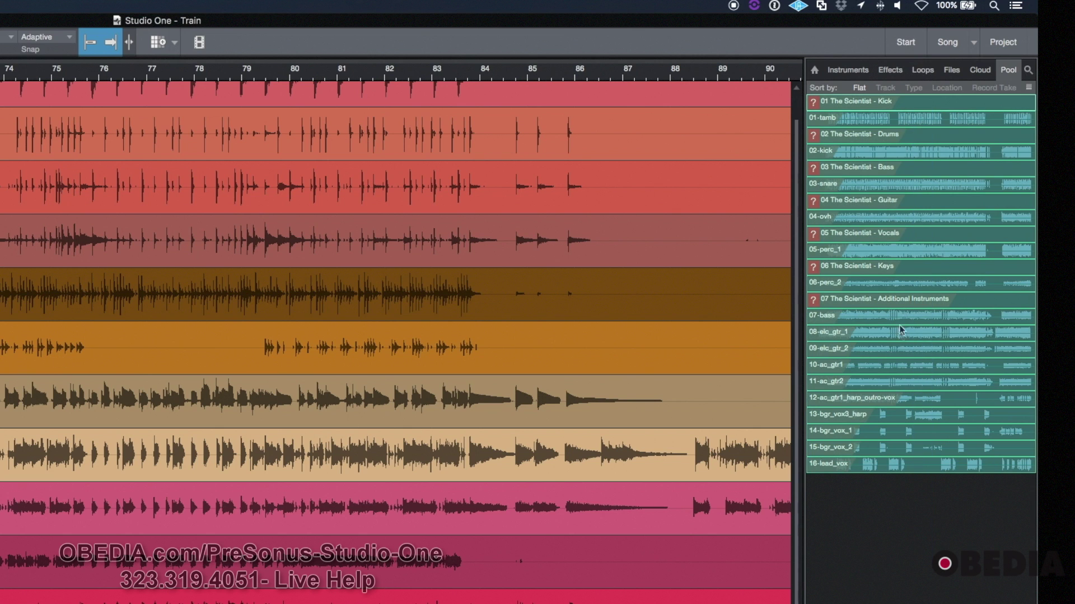
Use Remove Unused Files to delete the seven missing The Scientist files from the Pool
right_click(876, 227)
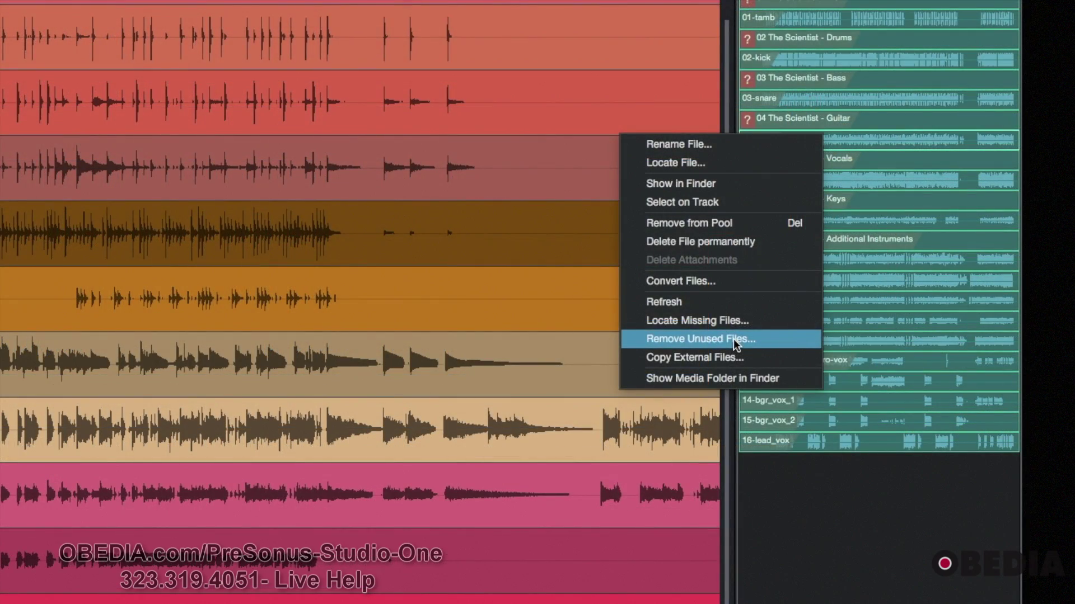
click(734, 339)
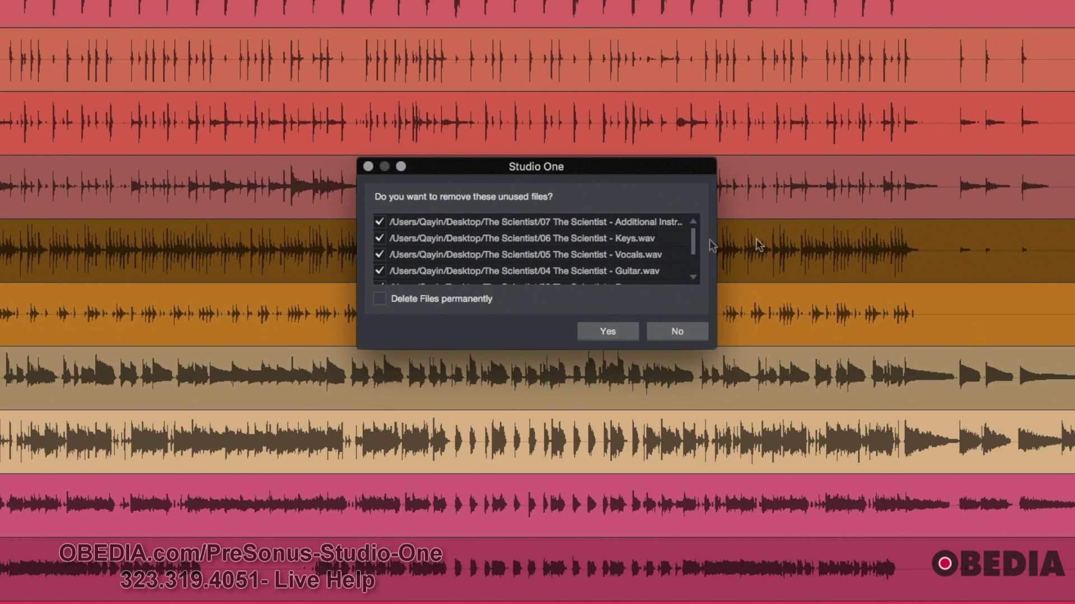
scroll(455, 244, down, 3)
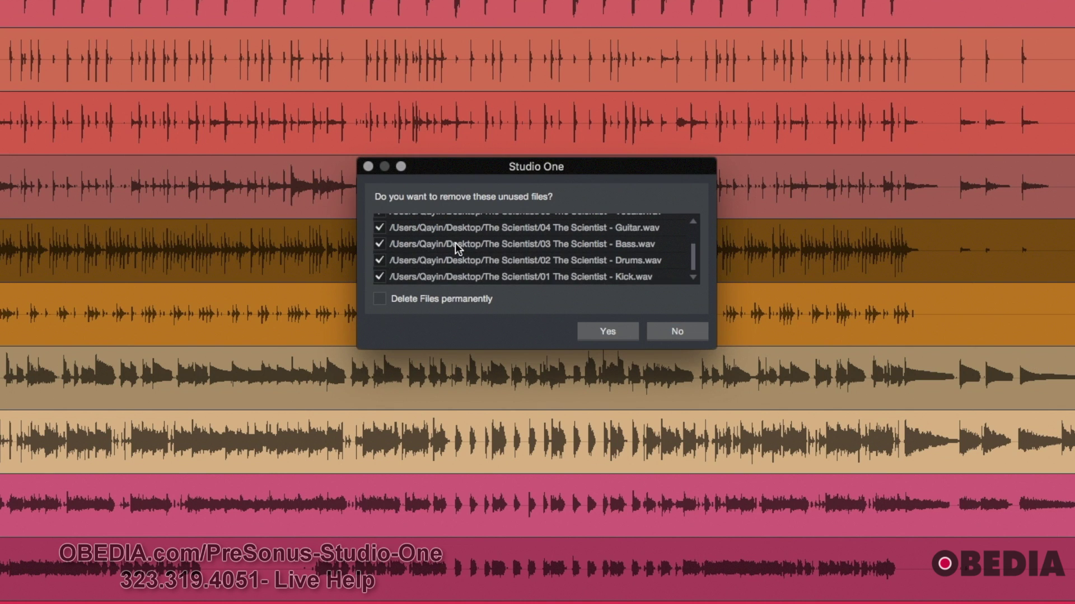
scroll(455, 244, up, 3)
scroll(662, 271, down, 3)
scroll(543, 246, up, 2)
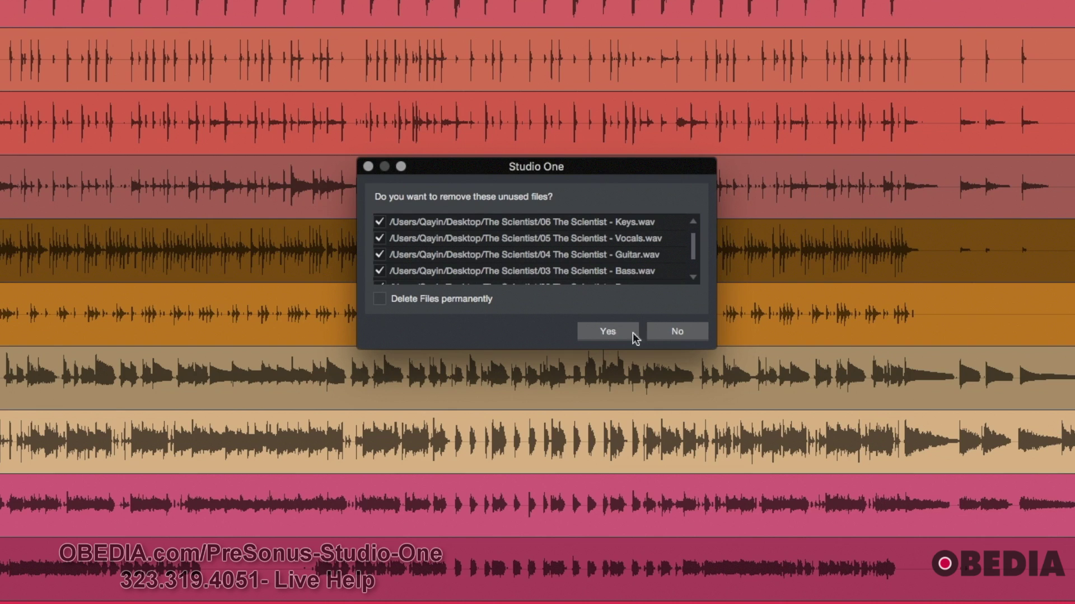
scroll(507, 274, down, 2)
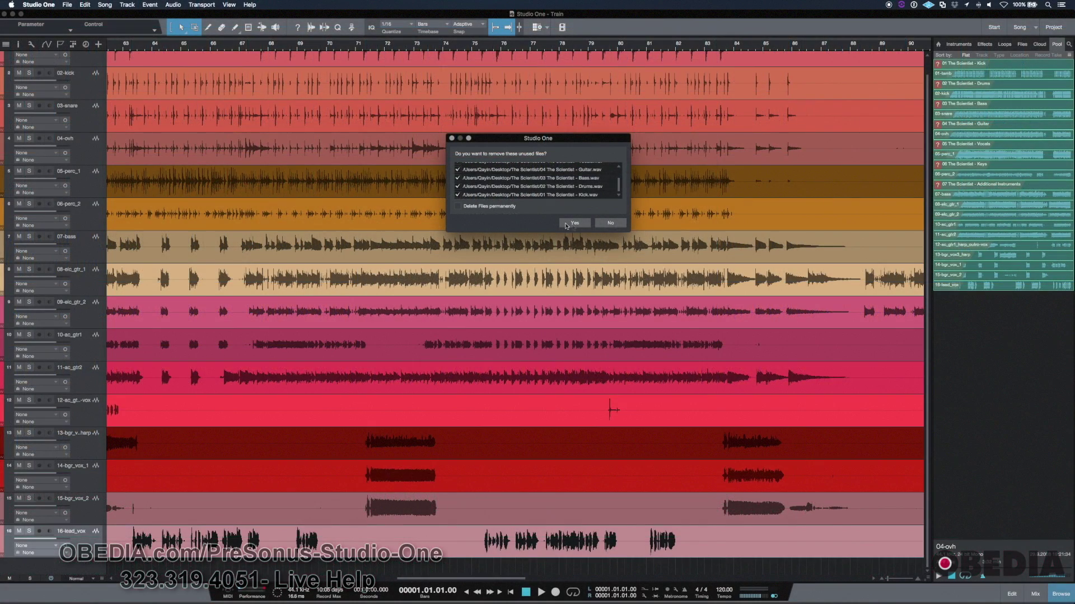
click(609, 334)
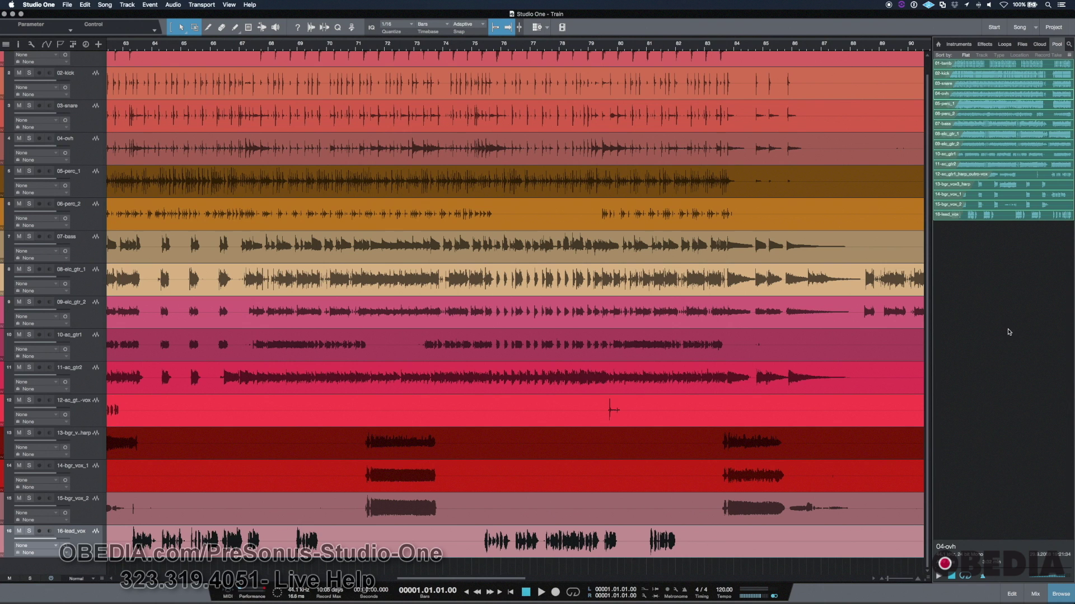
Hide the browser, then save and close the Train song
click(1055, 595)
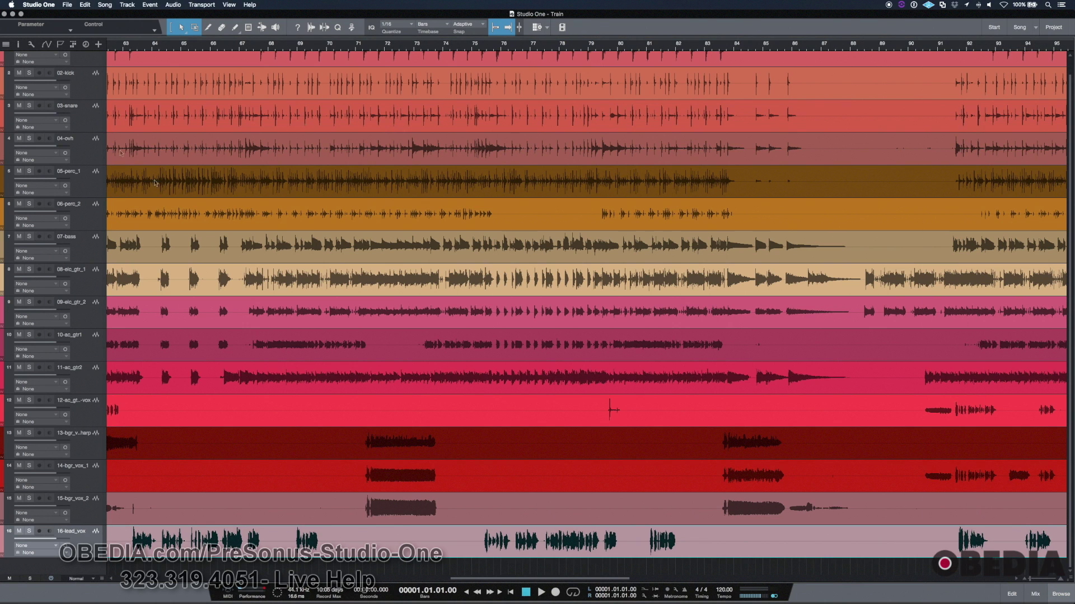
click(66, 4)
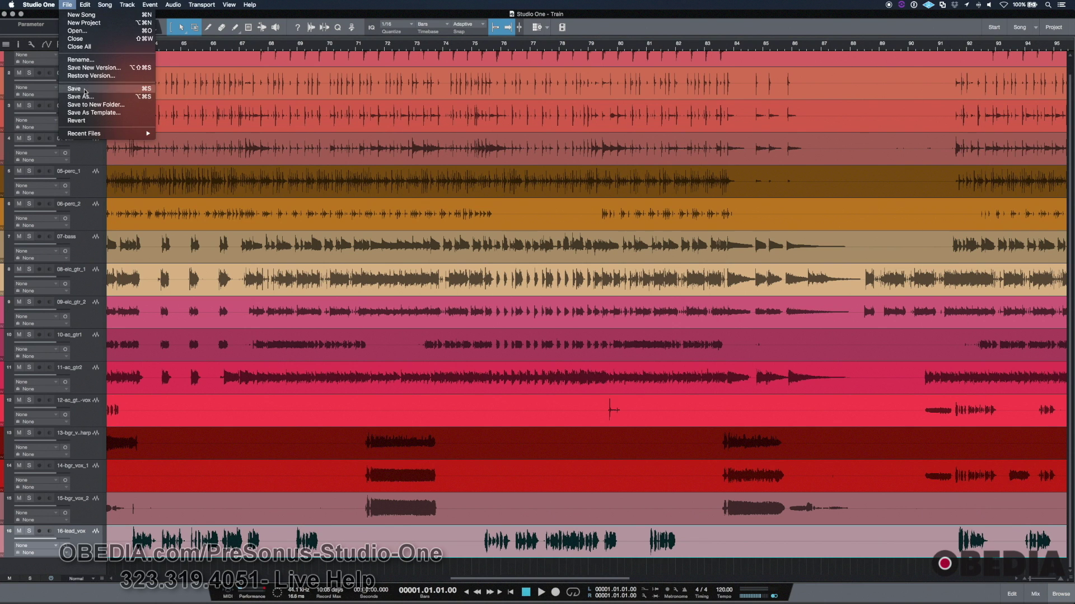
click(85, 90)
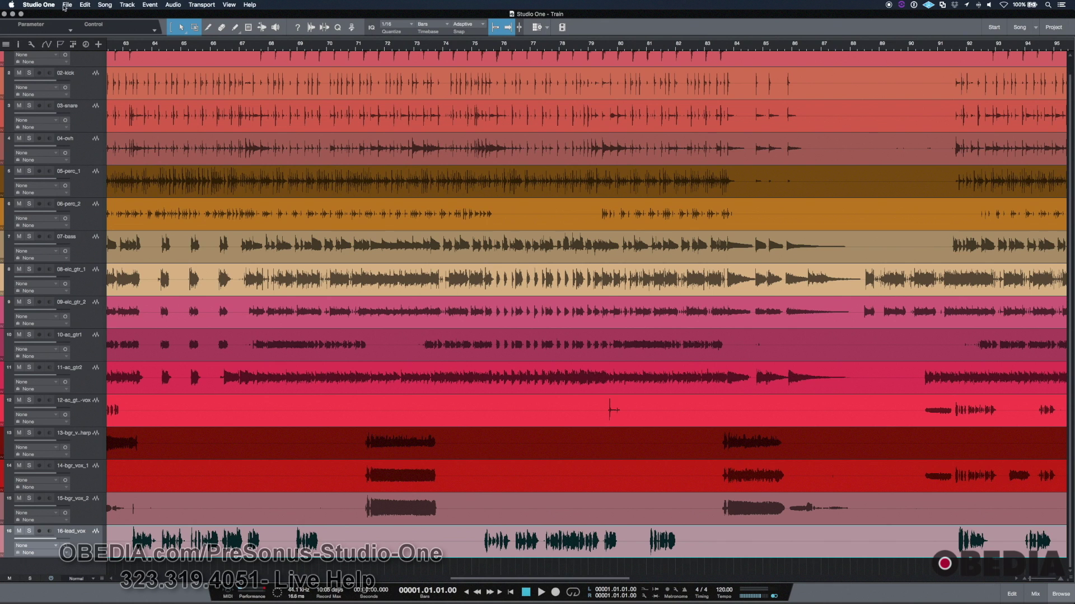
click(67, 4)
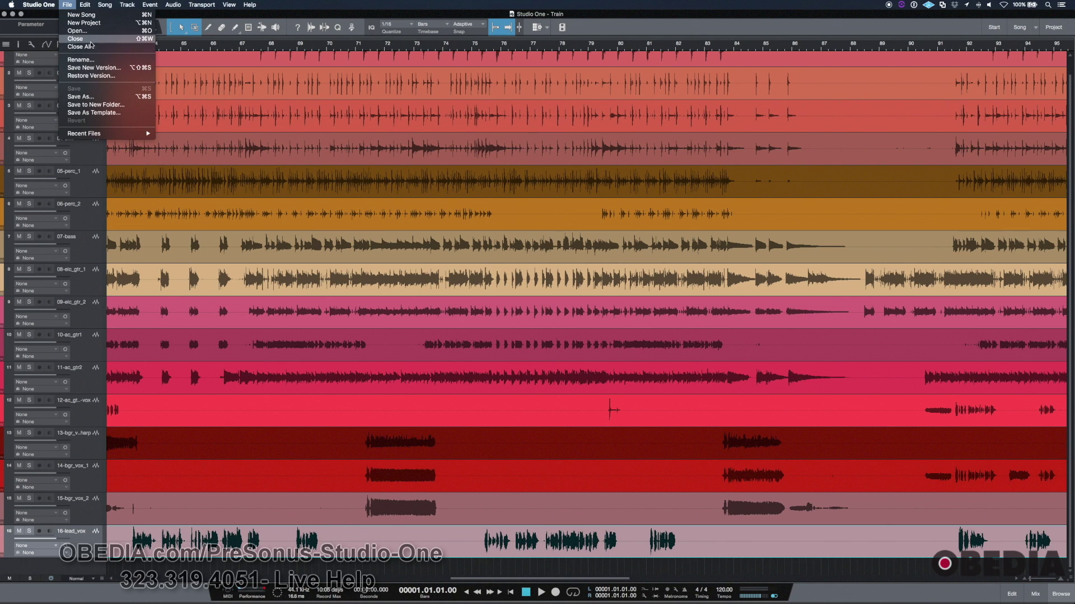
click(90, 39)
Reopen Train from Recent Files and show its Pool listing the 16 used audio files
double_click(329, 176)
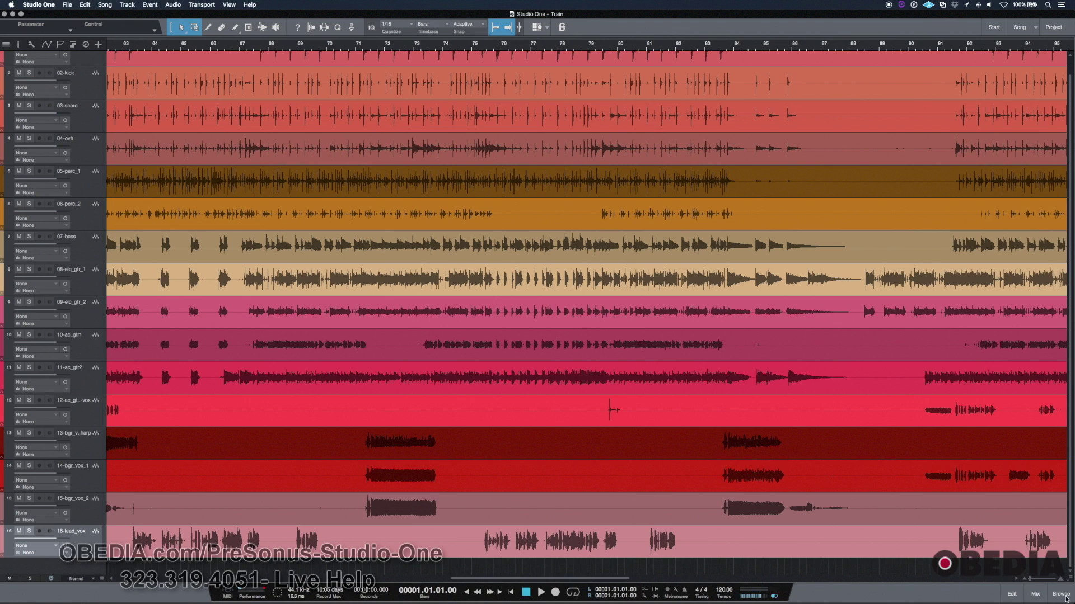
click(1061, 594)
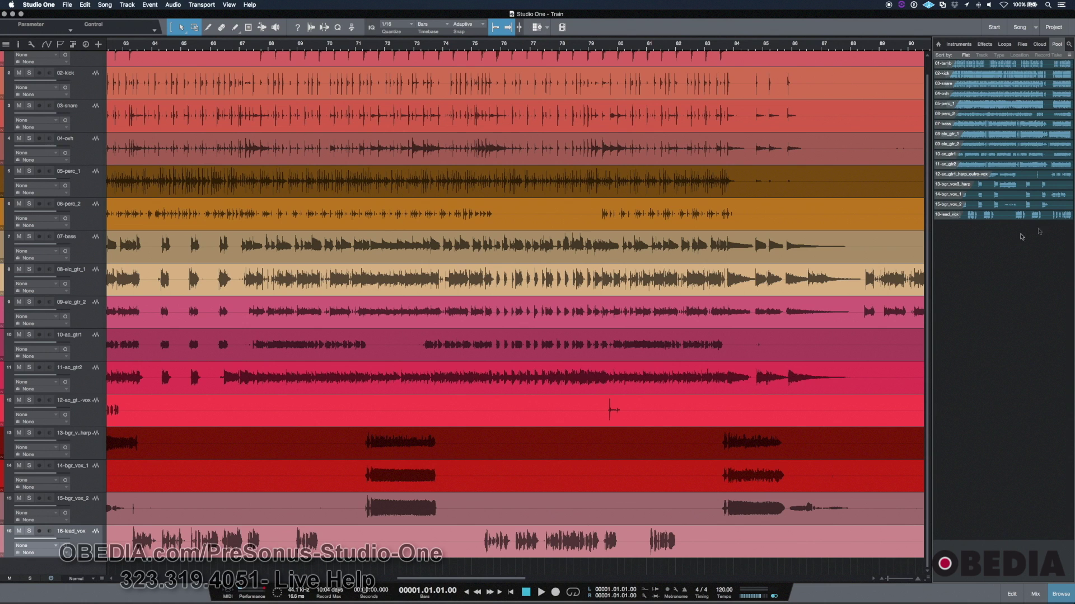
Select all 16 Pool files, dismiss their context menu, and hide the browser panel
drag(984, 240, 983, 69)
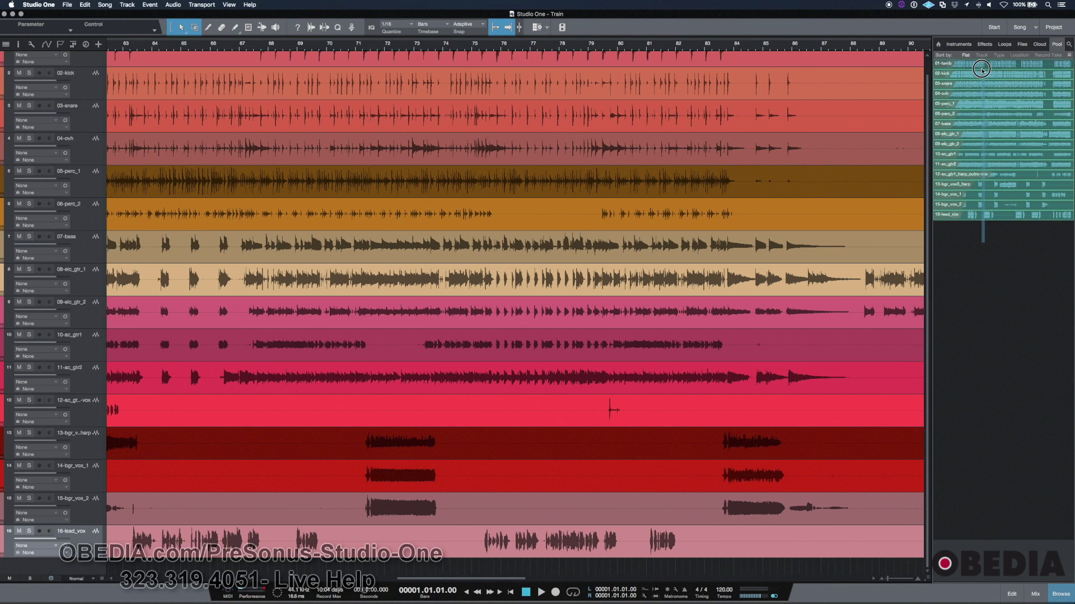
right_click(976, 133)
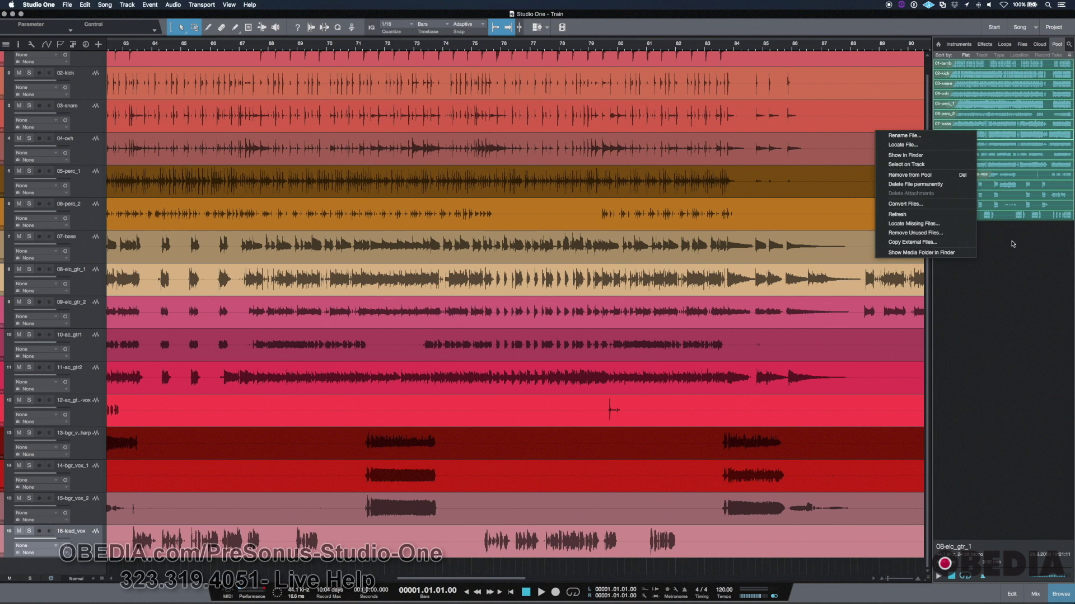
click(927, 233)
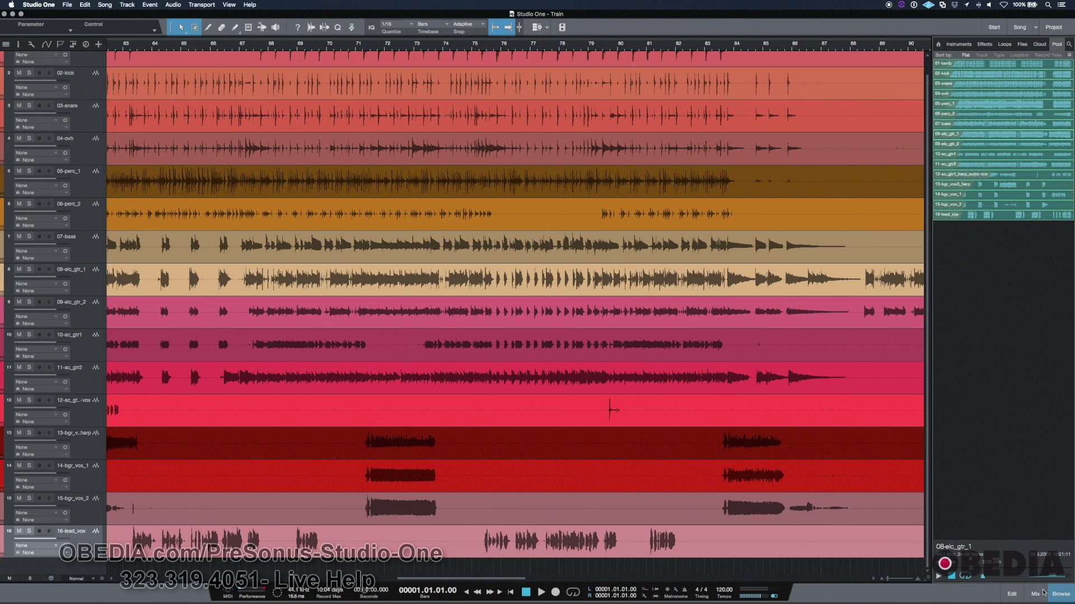
click(1058, 594)
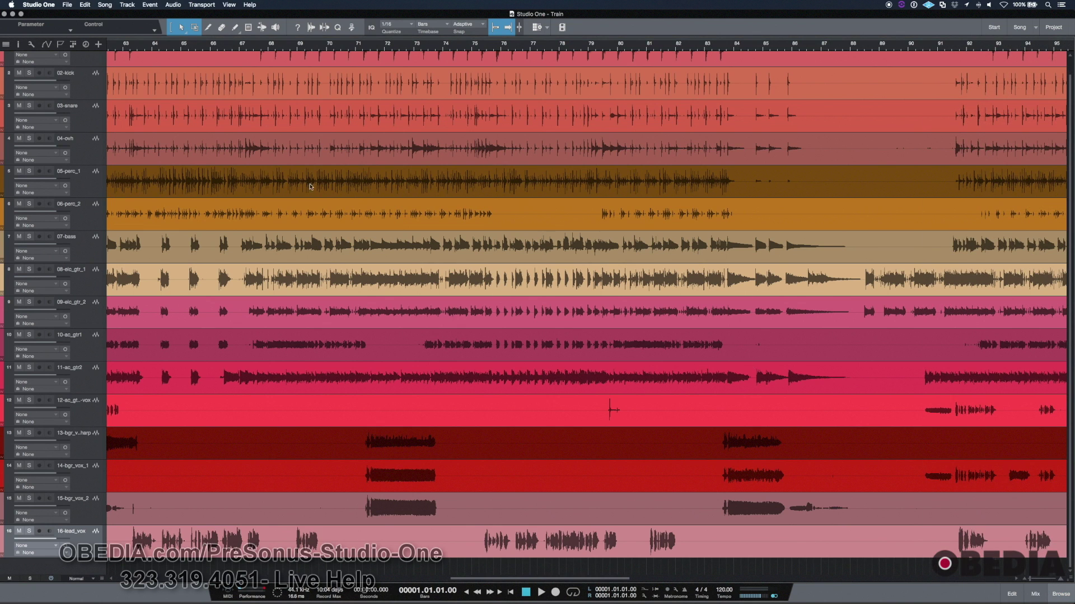
Close all songs without saving Train's changes, then reopen Train from Recent Files
click(67, 4)
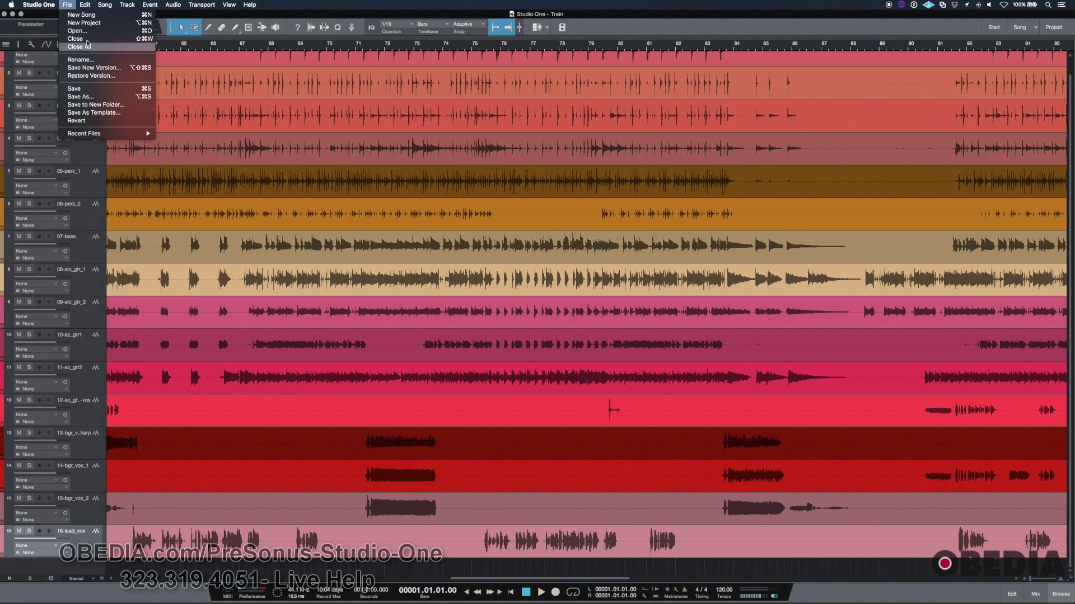
click(78, 39)
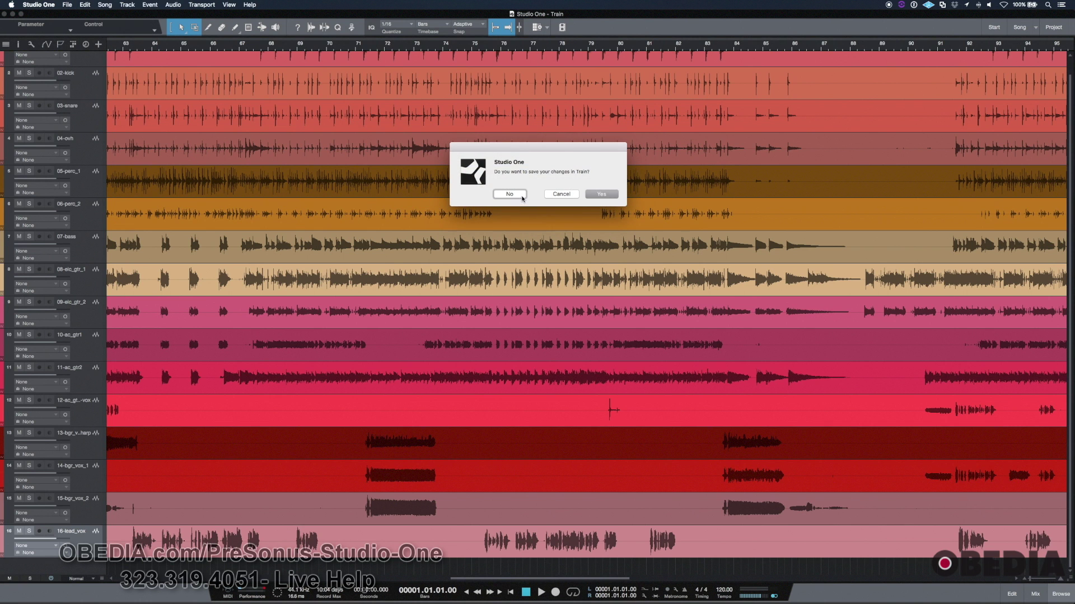
click(521, 197)
click(324, 174)
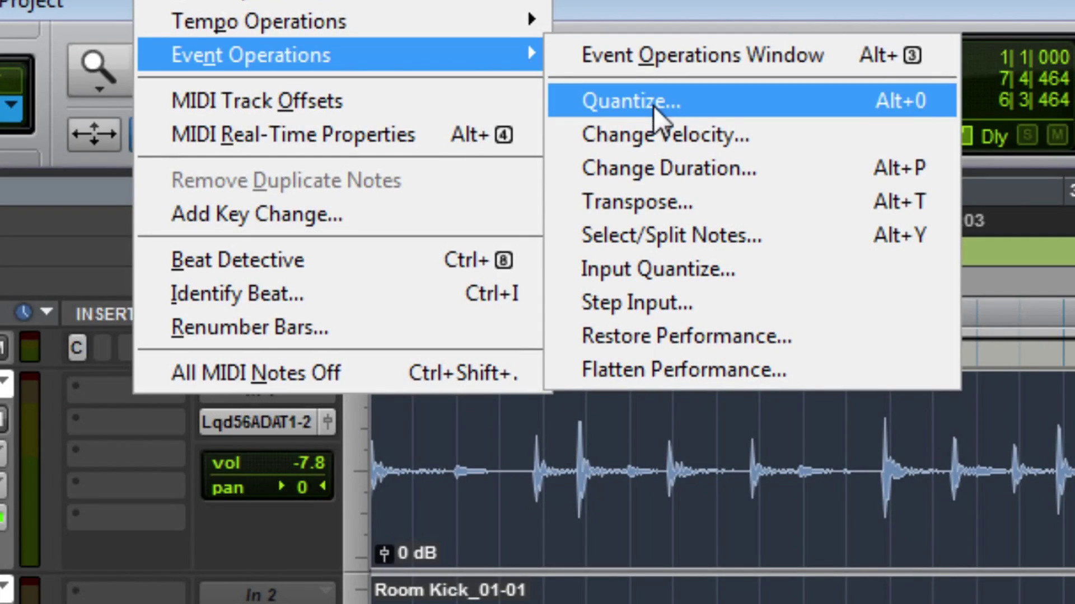
Scroll the OBEDIA site down to Rates and Services and open the SIGN UP NOW Get Started form
click(652, 108)
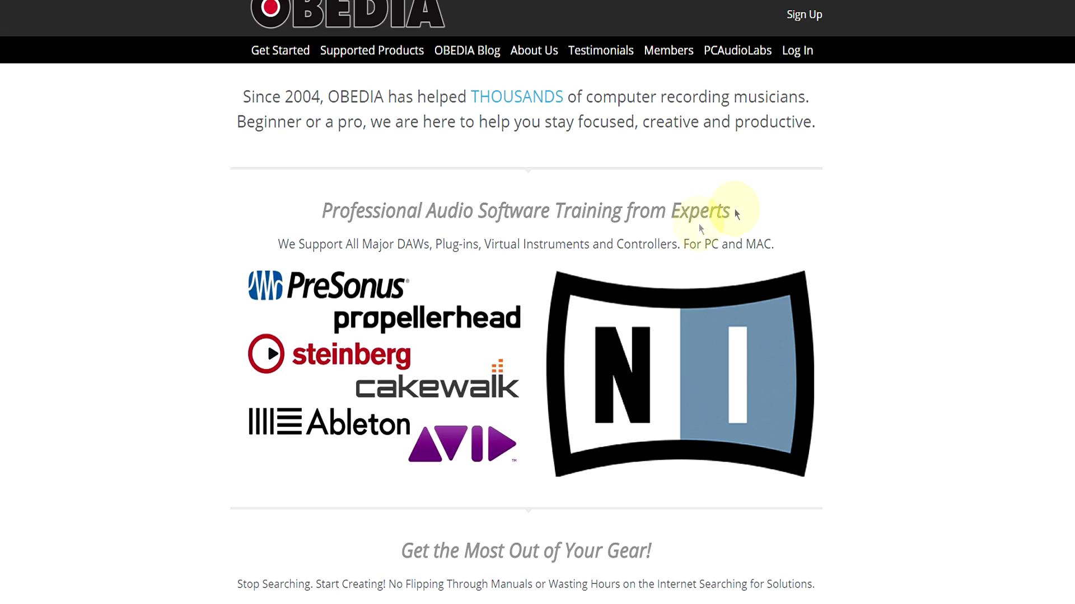
scroll(699, 223, down, 15)
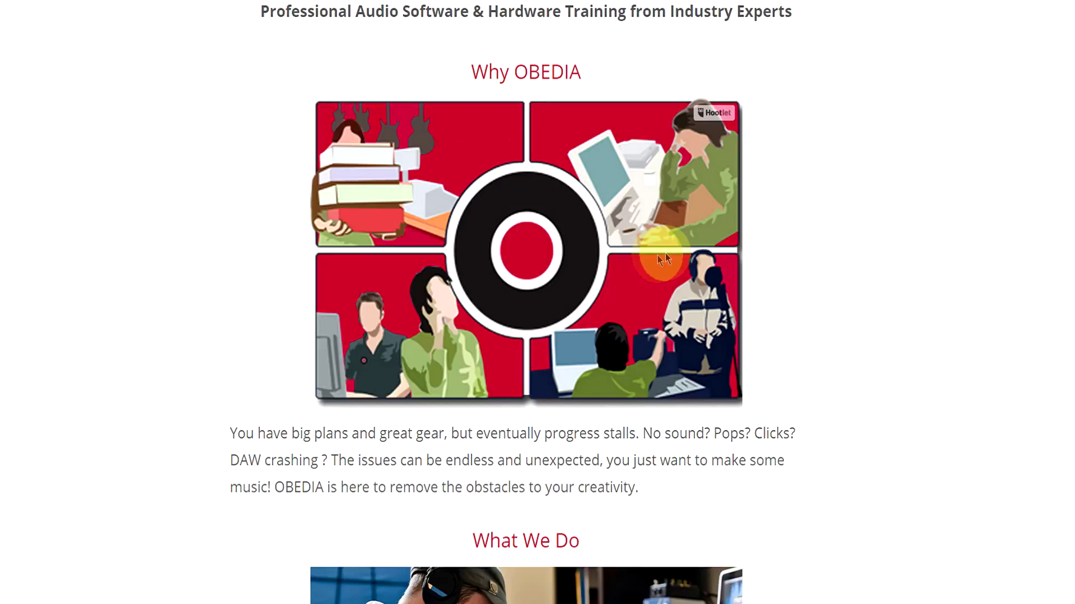
scroll(638, 272, down, 20)
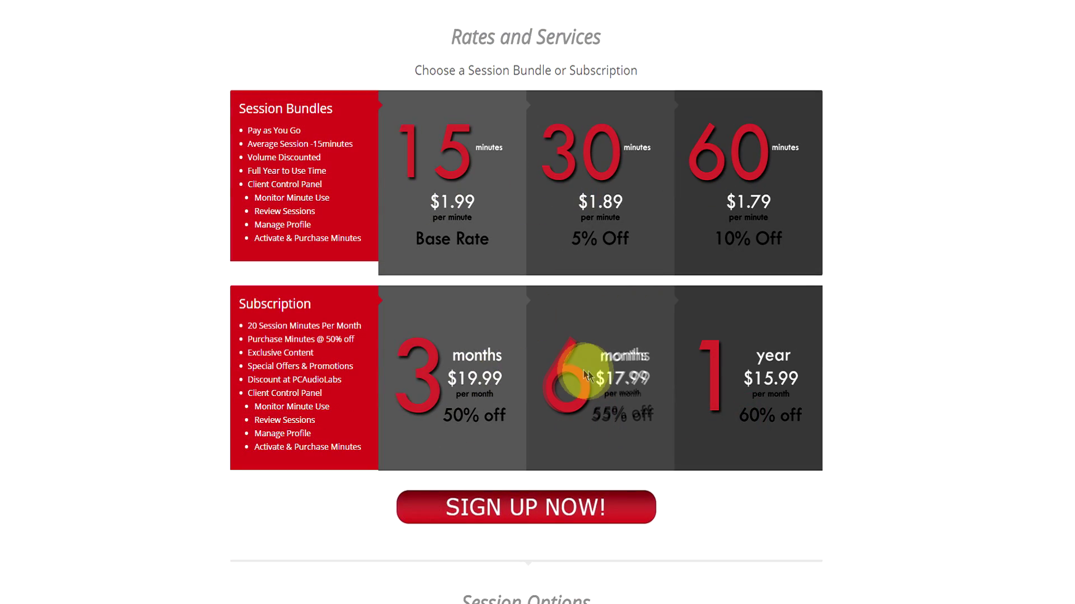
scroll(704, 382, down, 3)
click(582, 386)
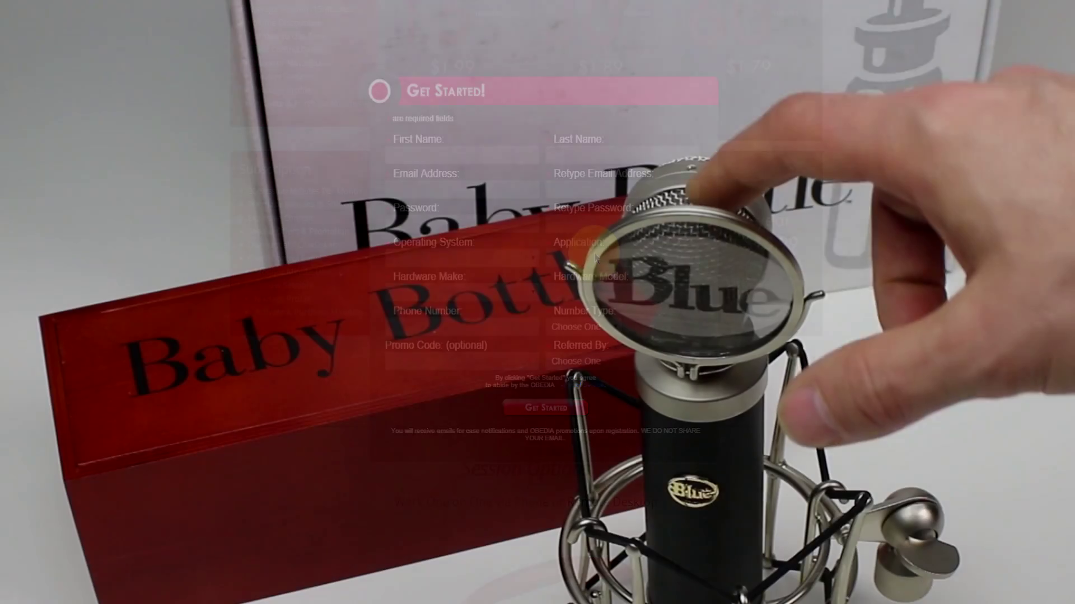